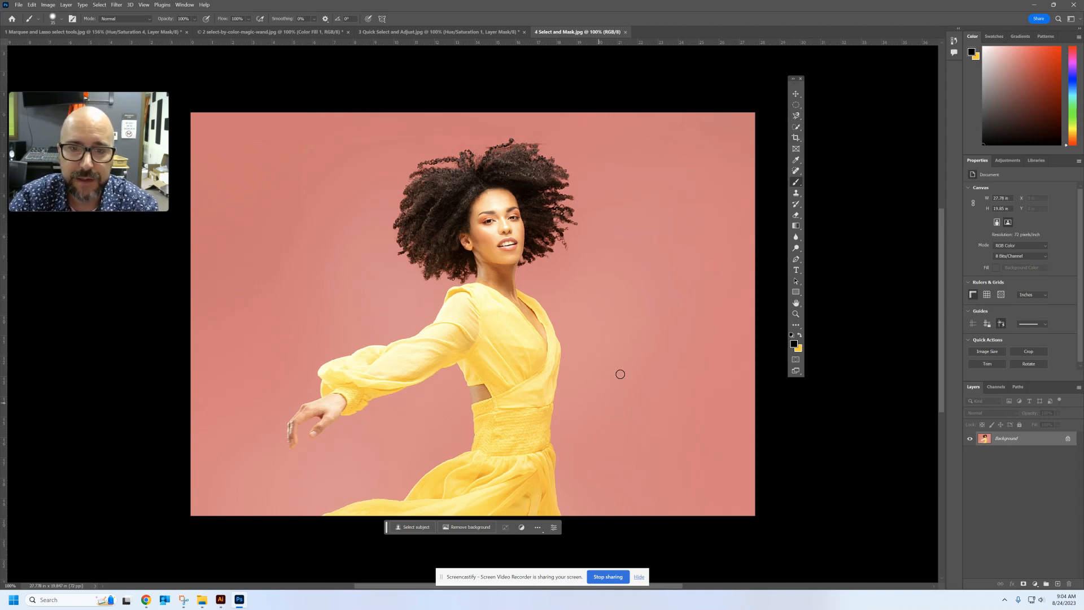
- Select the woman with Select Subject and open the selection in the Select and Mask workspace
drag(798, 78, 780, 112)
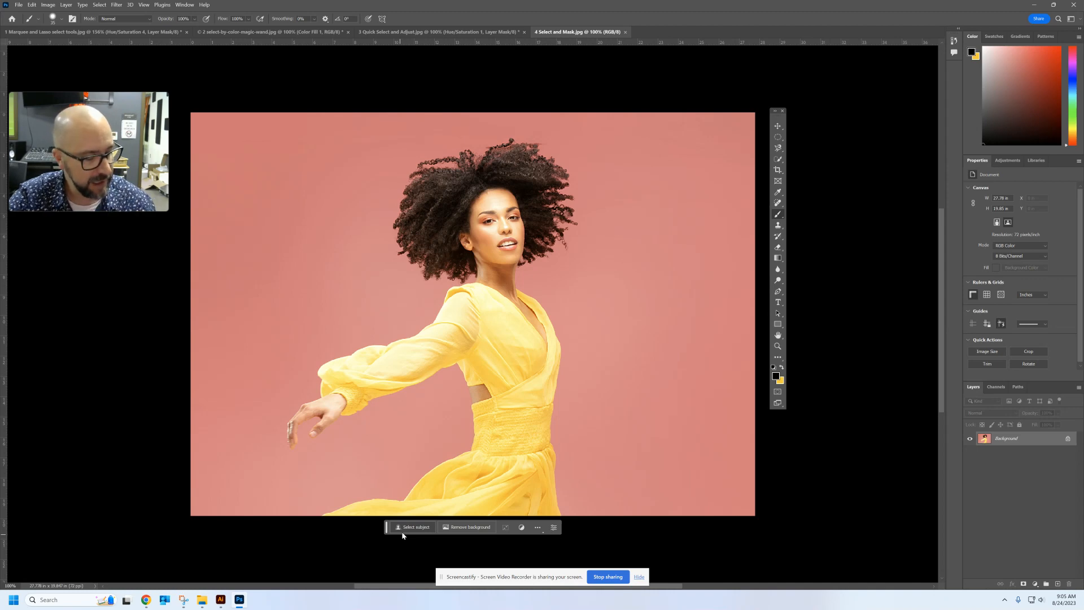
click(416, 528)
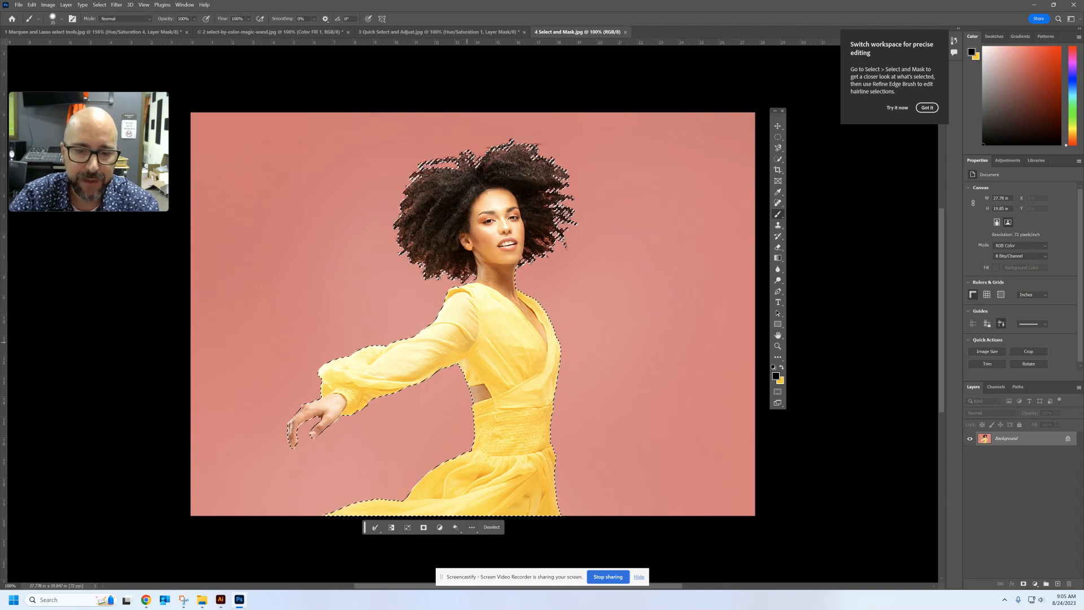
click(376, 530)
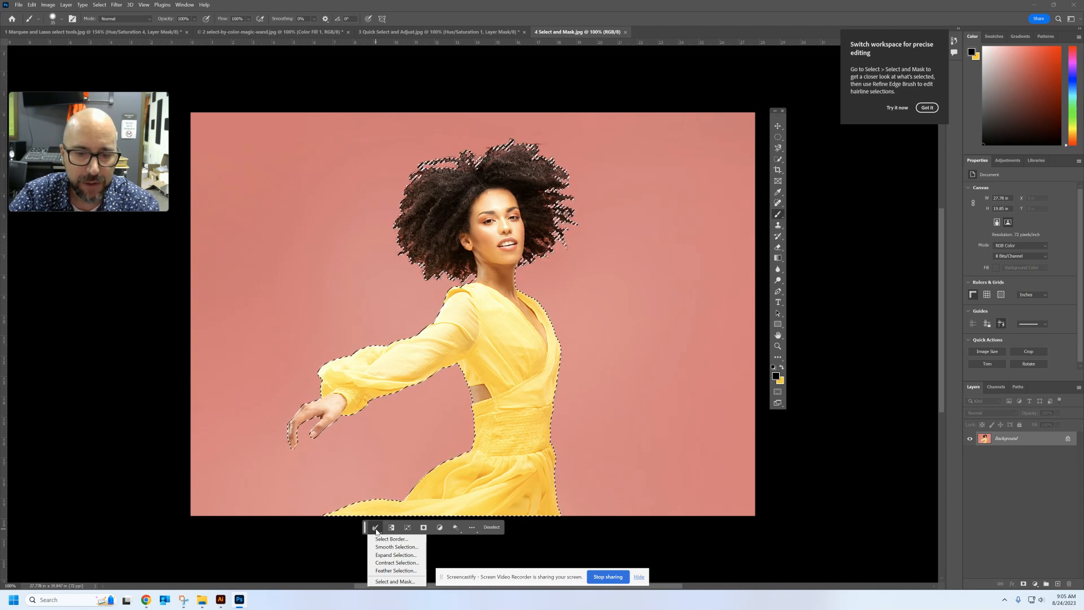
click(396, 582)
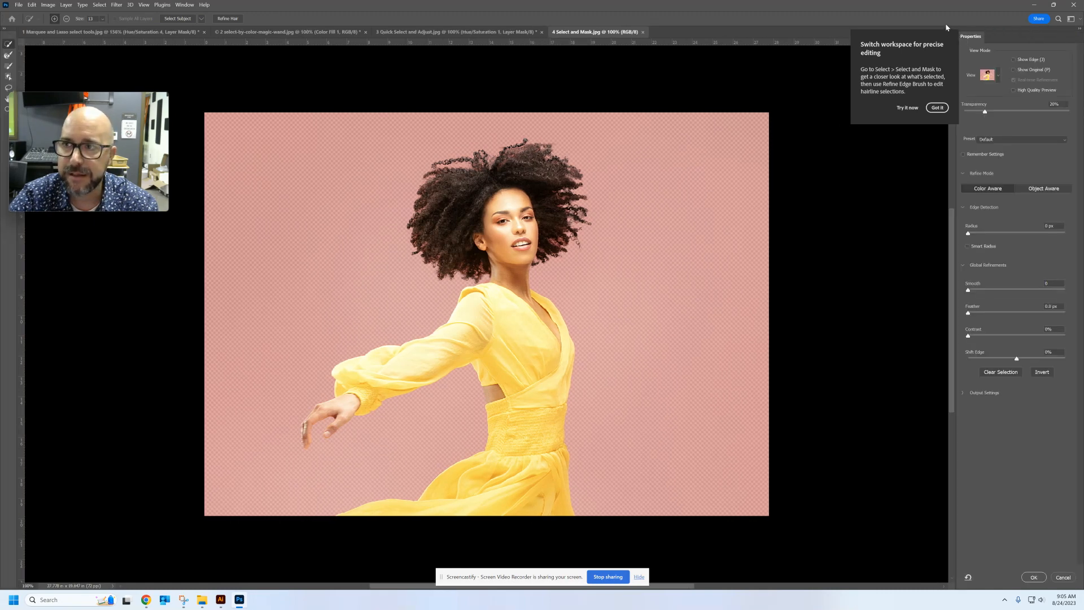
click(935, 107)
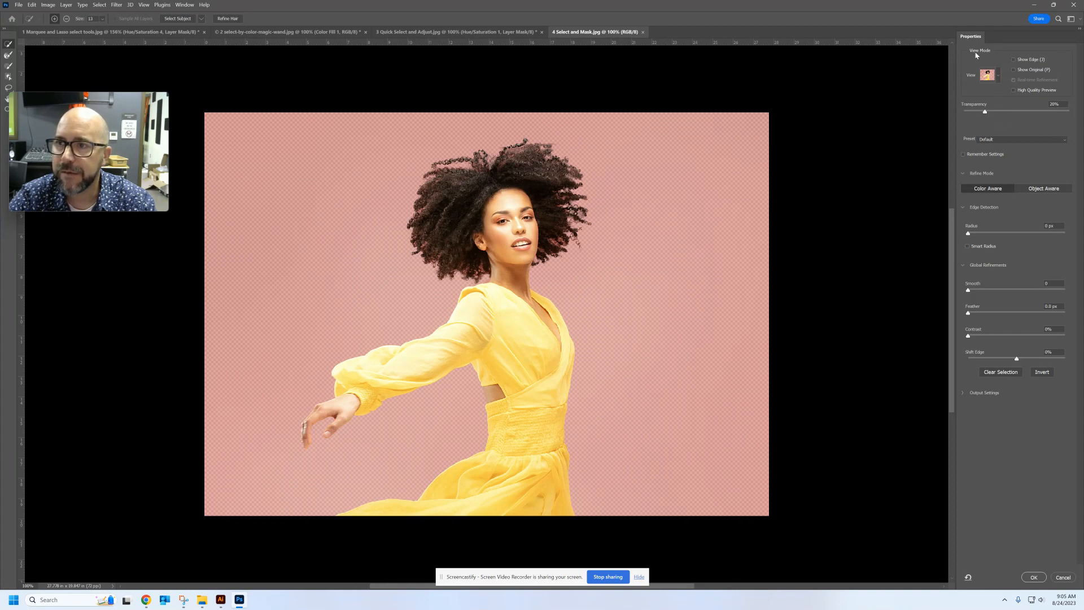
- Compare the selection preview modes, including Overlay, and set the view to Black & White
click(998, 75)
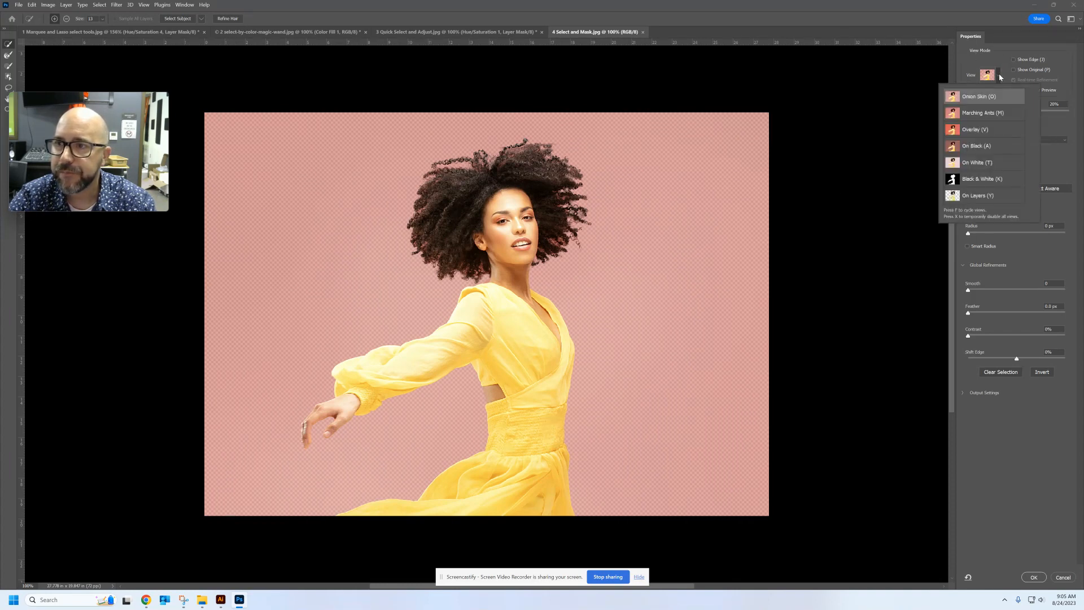
click(976, 196)
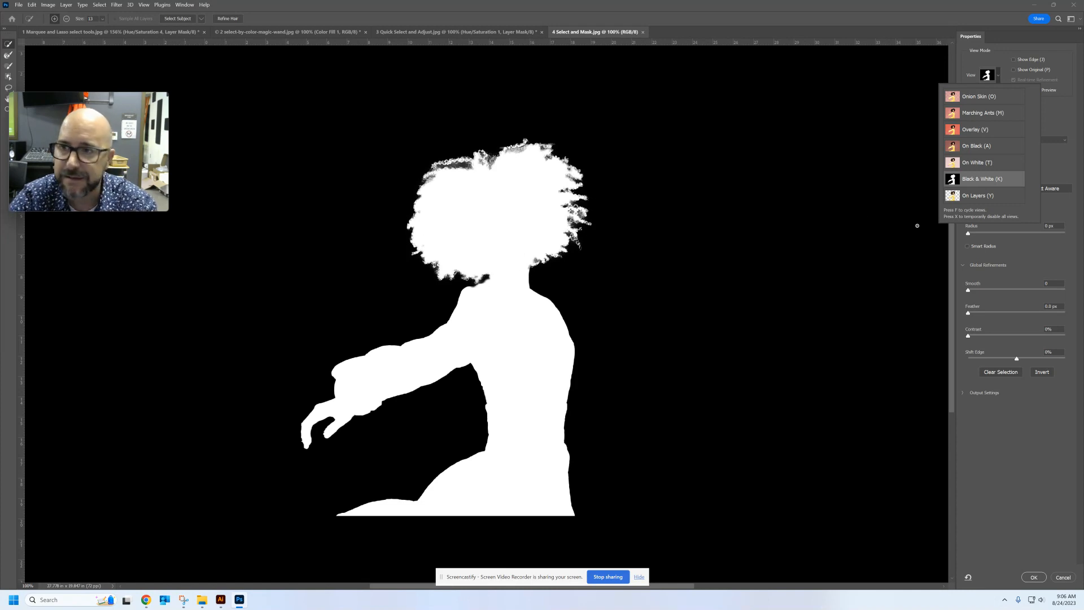
click(982, 133)
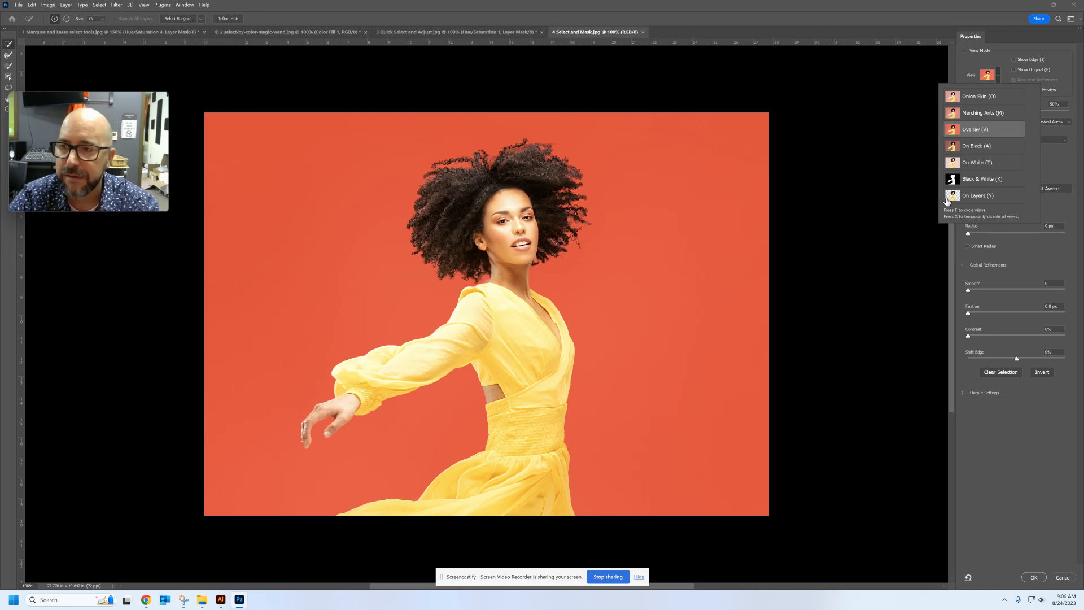
click(979, 182)
click(1057, 118)
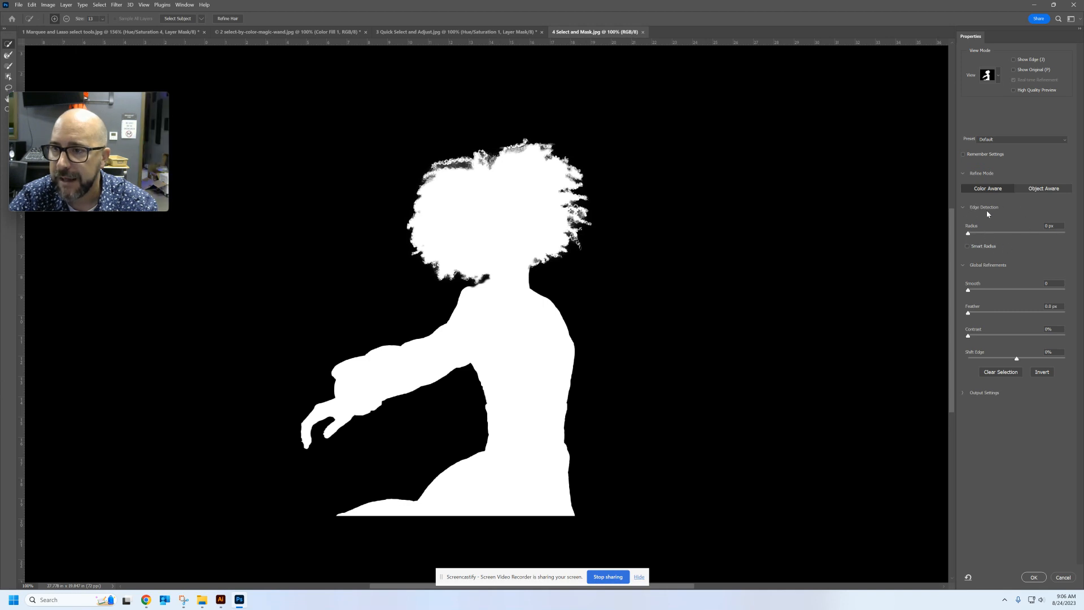
- Set the edge detection radius to 7 px with Smart Radius enabled, keeping the feather at 0 px
click(971, 233)
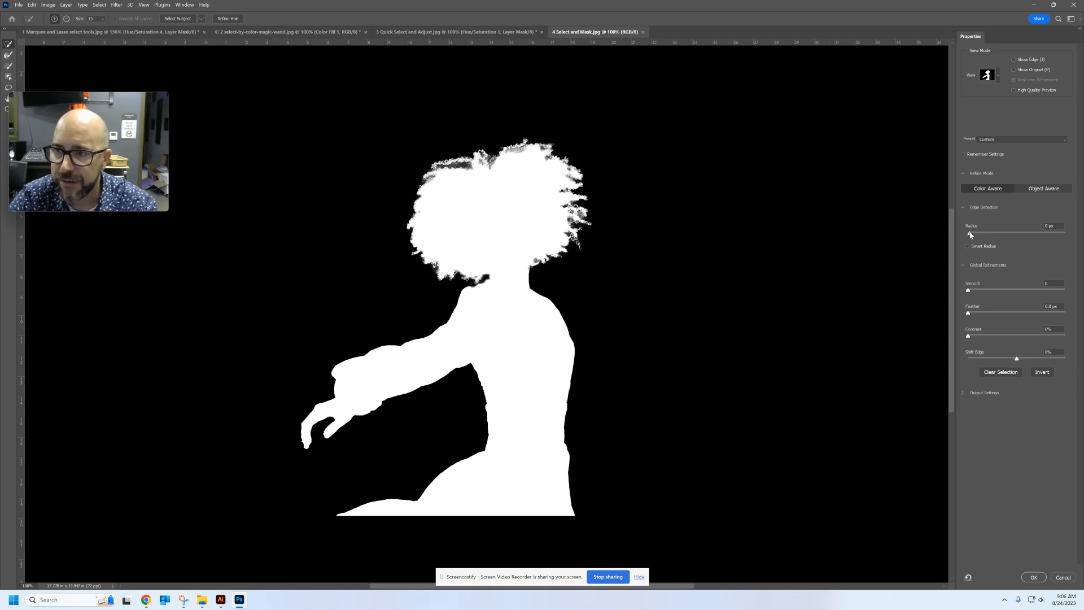
drag(970, 234, 983, 235)
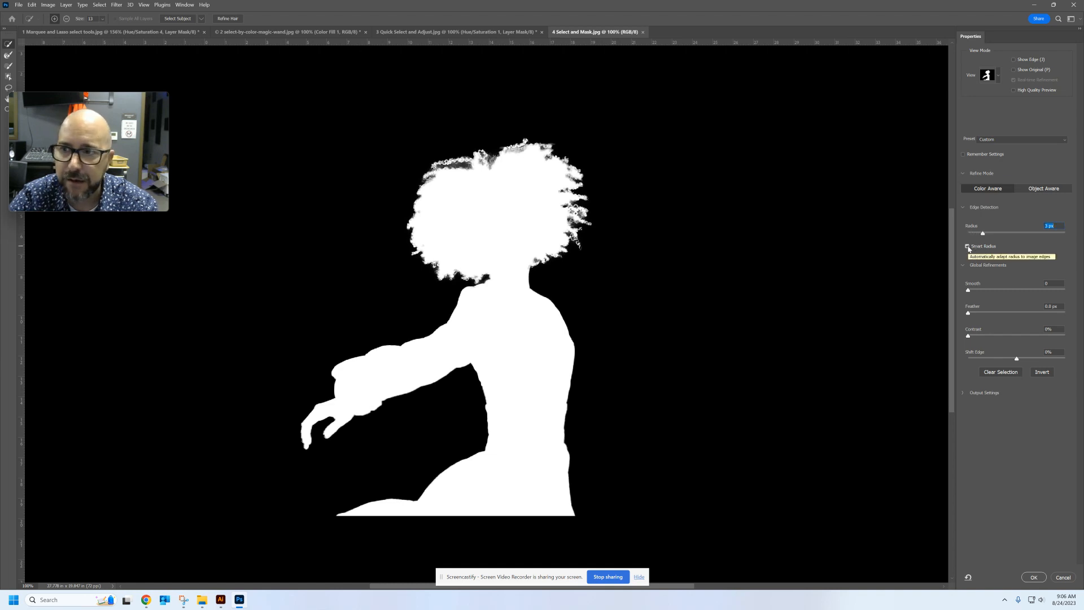
click(968, 247)
drag(984, 236, 999, 236)
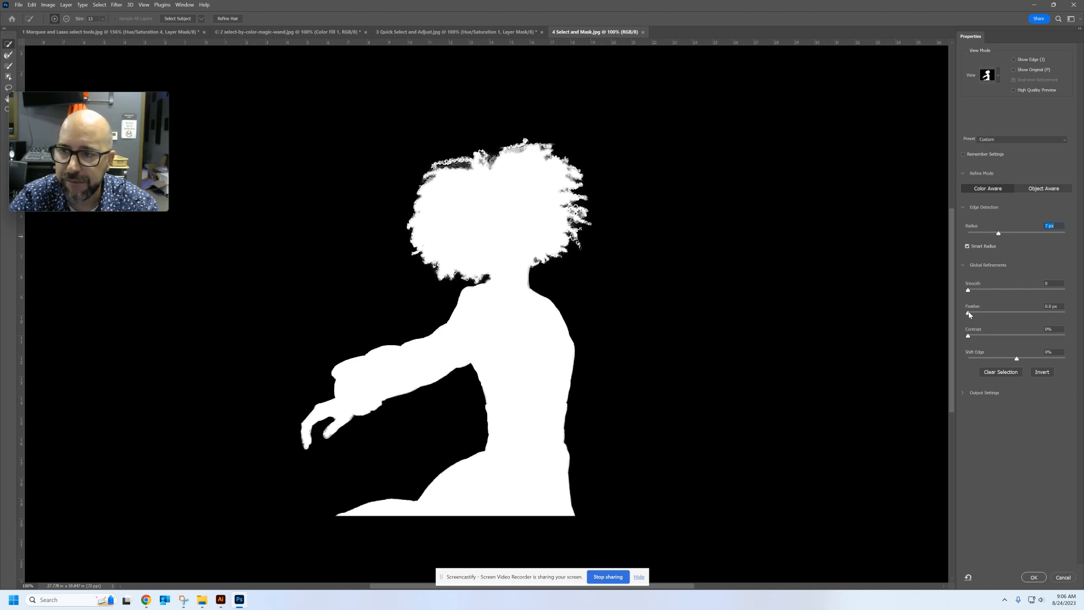
mouse_move(970, 314)
mouse_down()
mouse_move(1006, 316)
mouse_move(958, 319)
mouse_up()
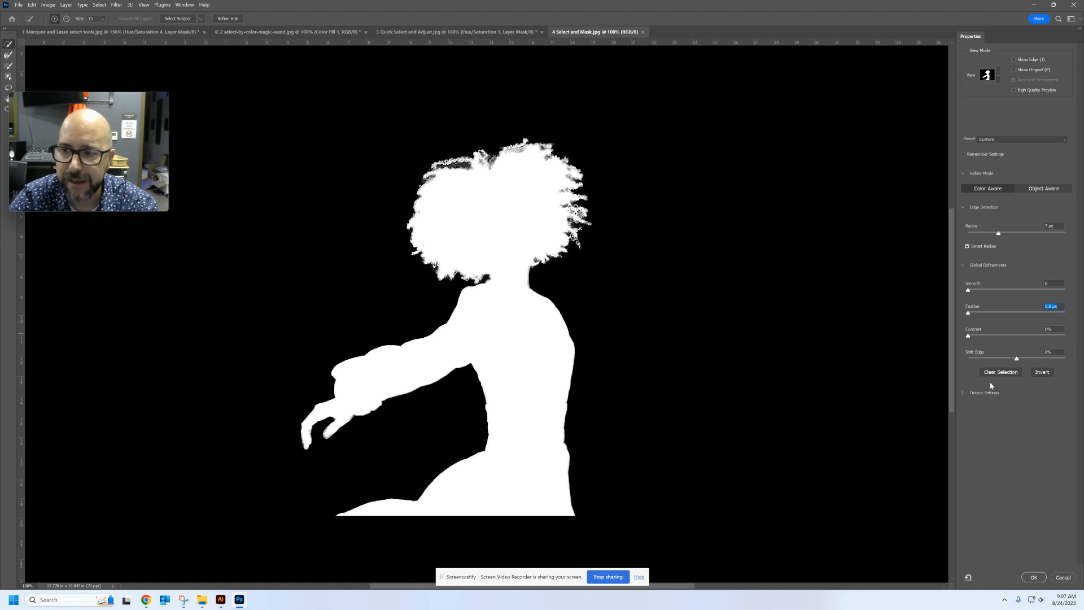
- Output the refined selection to a new layer and apply Select and Mask
click(964, 393)
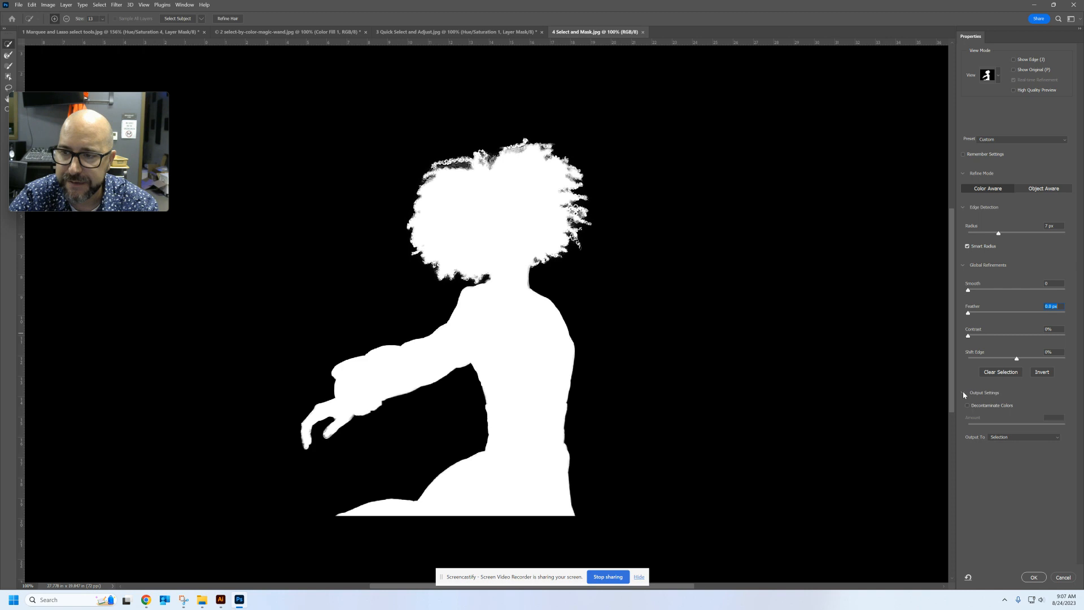
click(1001, 439)
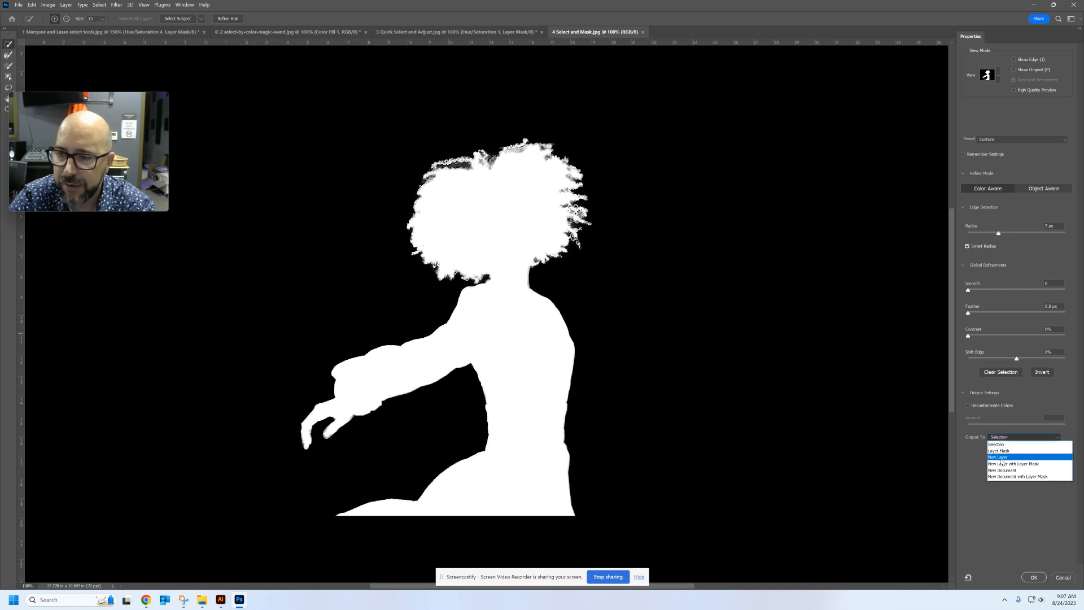
click(1005, 457)
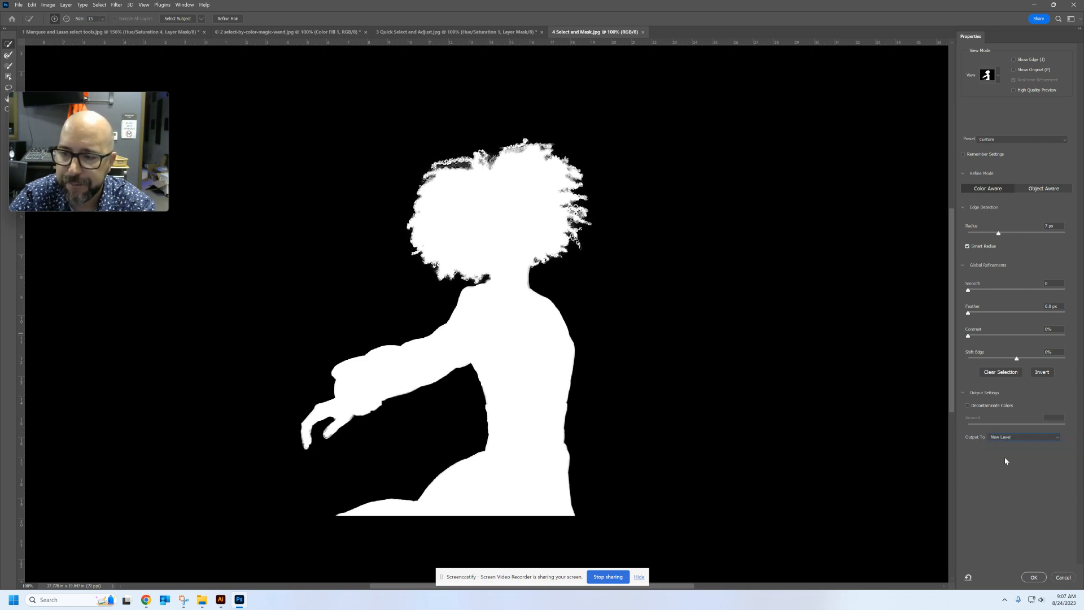
click(1035, 577)
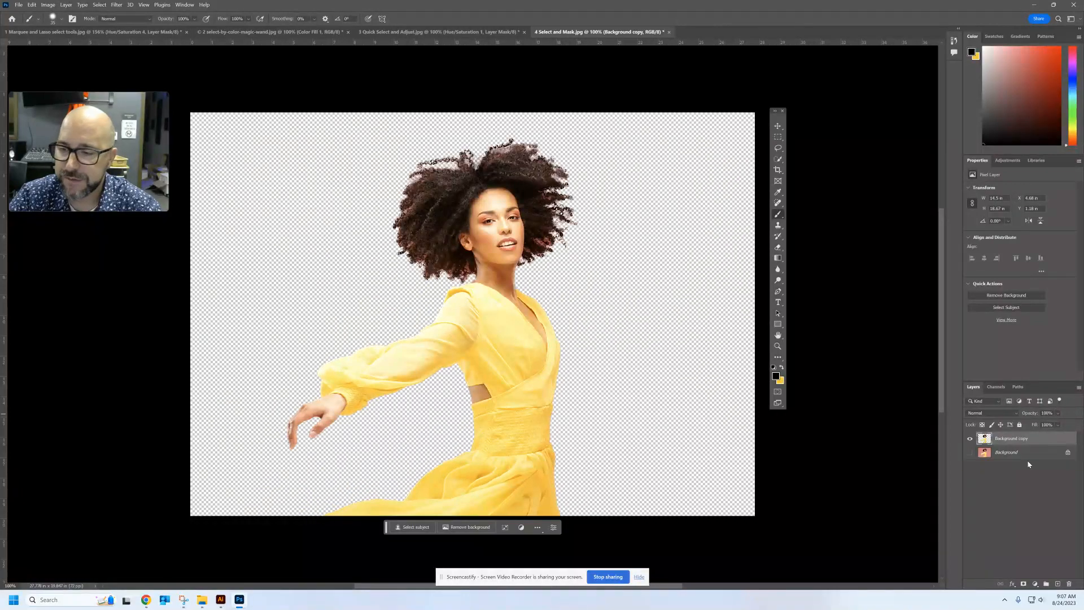
- Add a yellowish-green Solid Color fill layer and place it beneath the cut-out woman's layer
click(1036, 585)
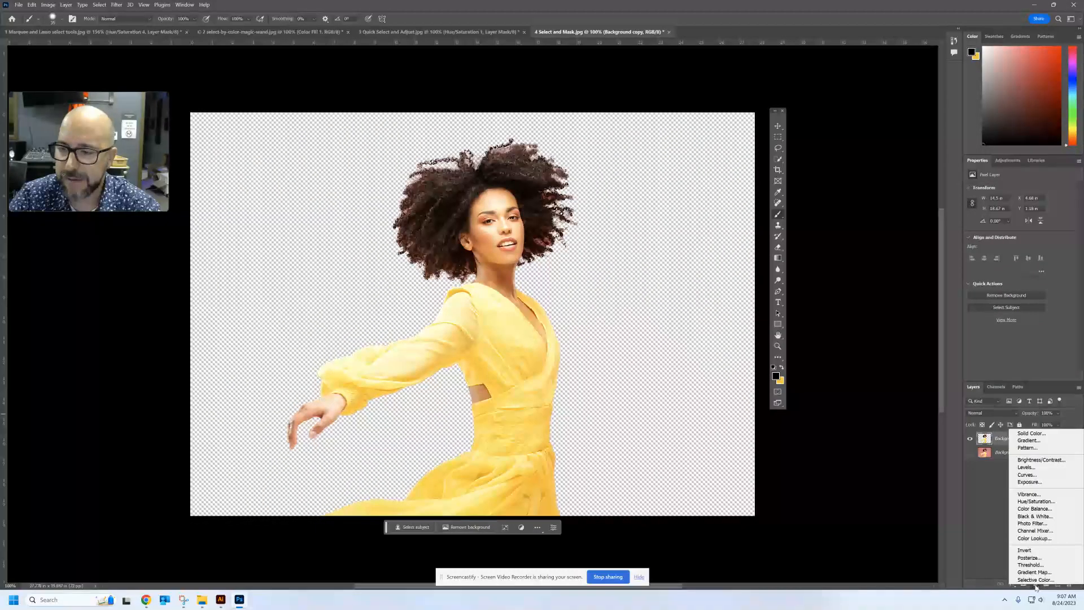
click(1033, 433)
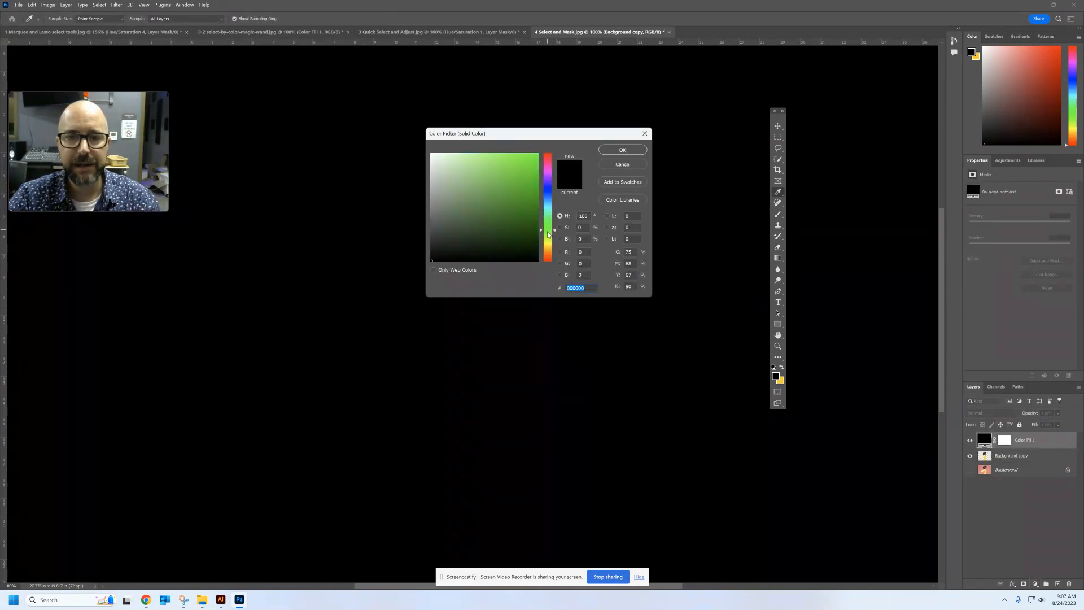
drag(548, 235, 548, 239)
click(510, 204)
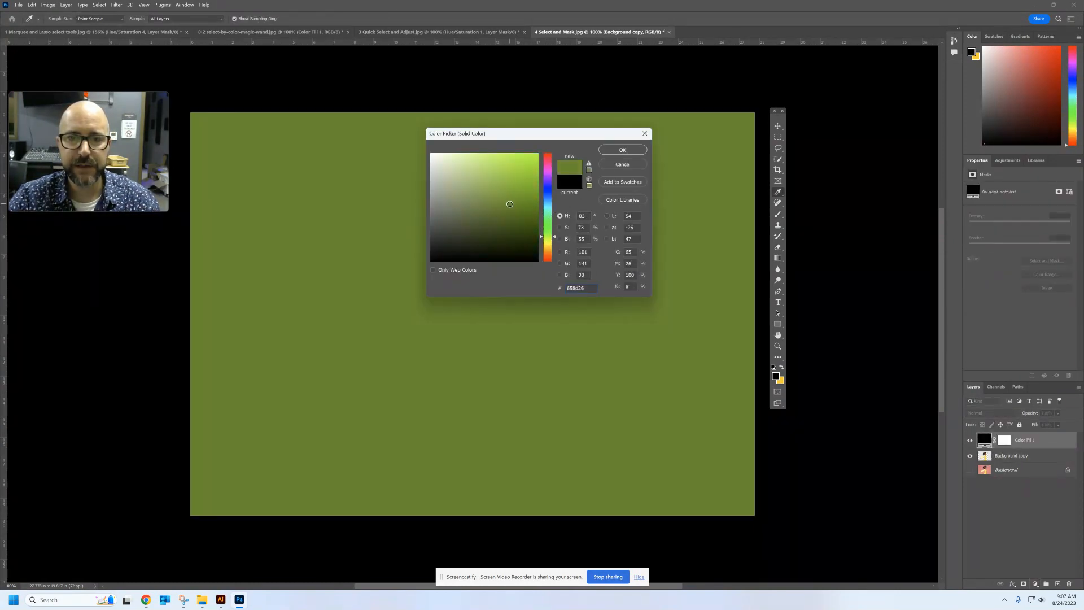
drag(510, 198, 513, 175)
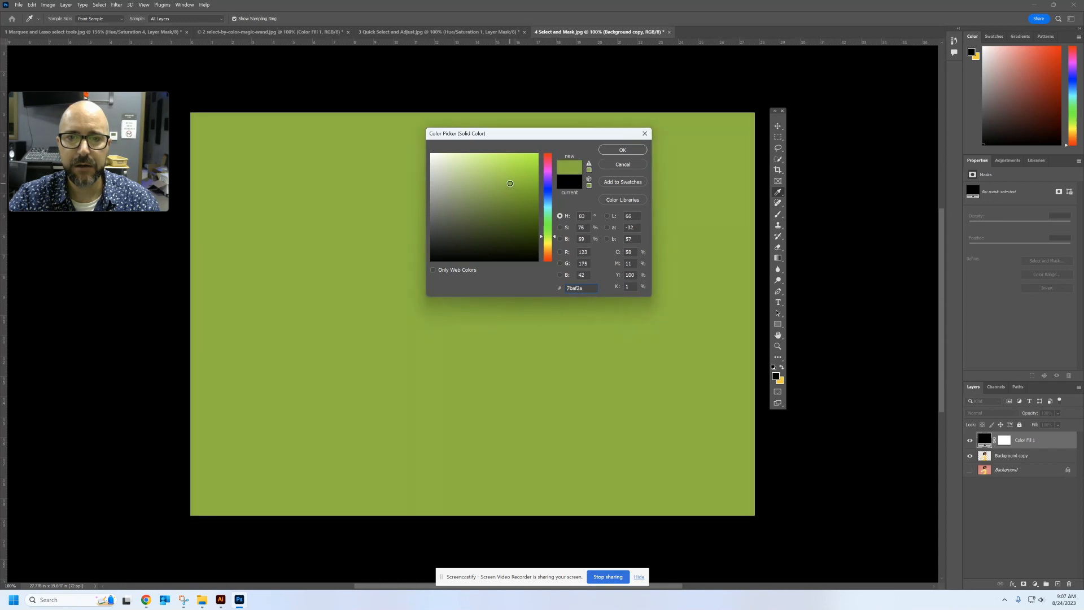
click(610, 150)
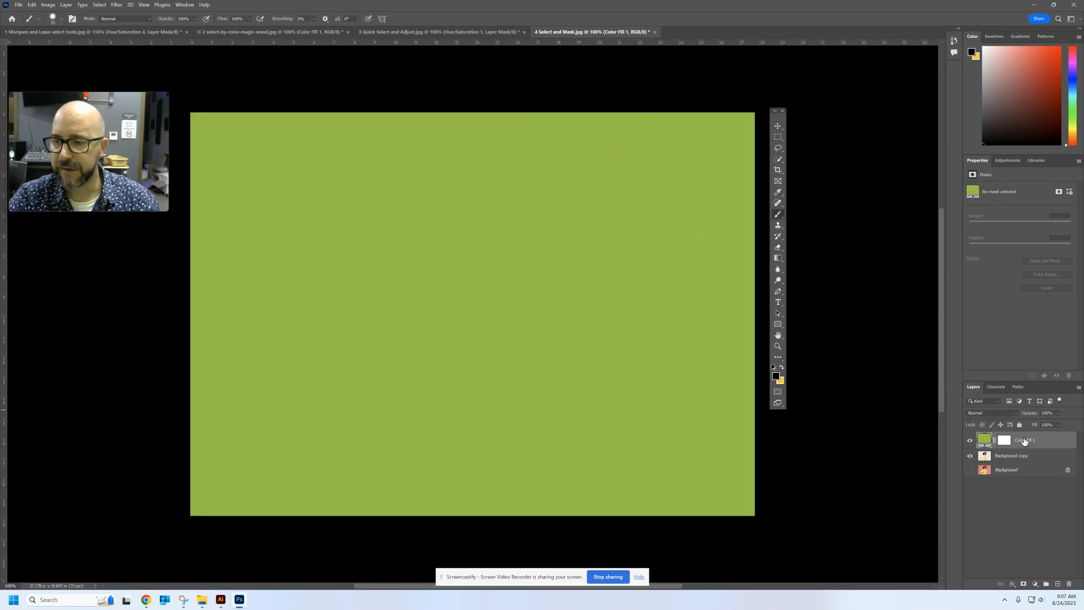
drag(1019, 446, 1037, 460)
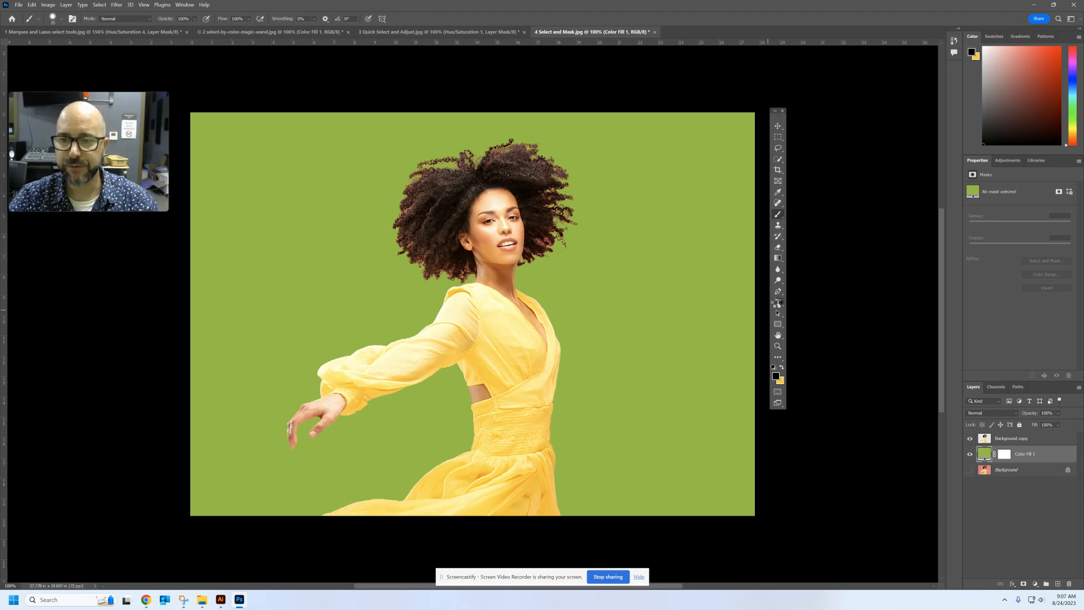
- Add the horizontal text "FASHION" on the green background beside the woman's hair
click(778, 304)
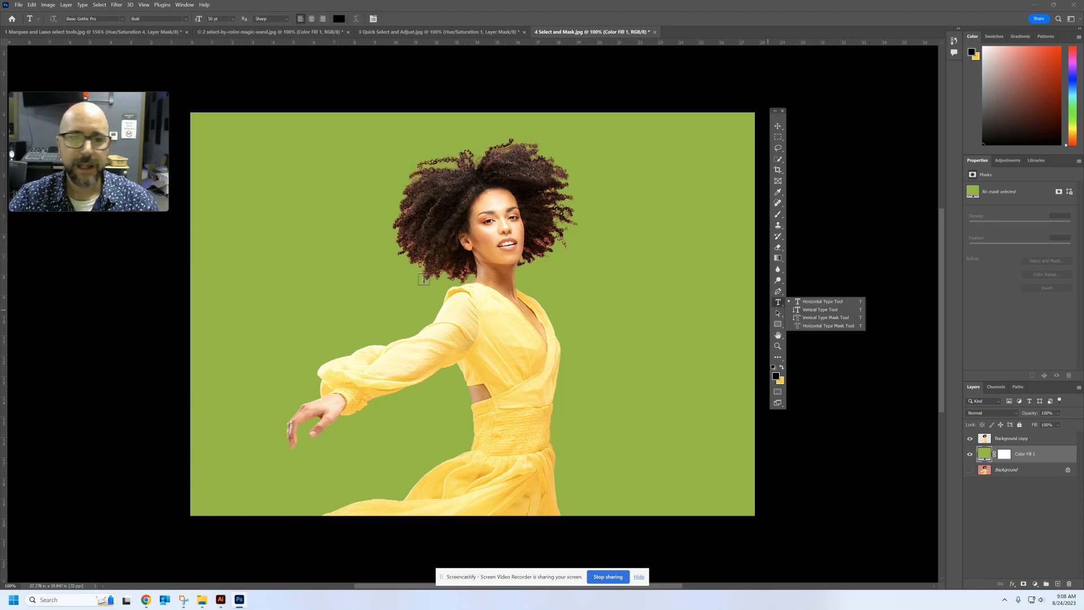
click(281, 254)
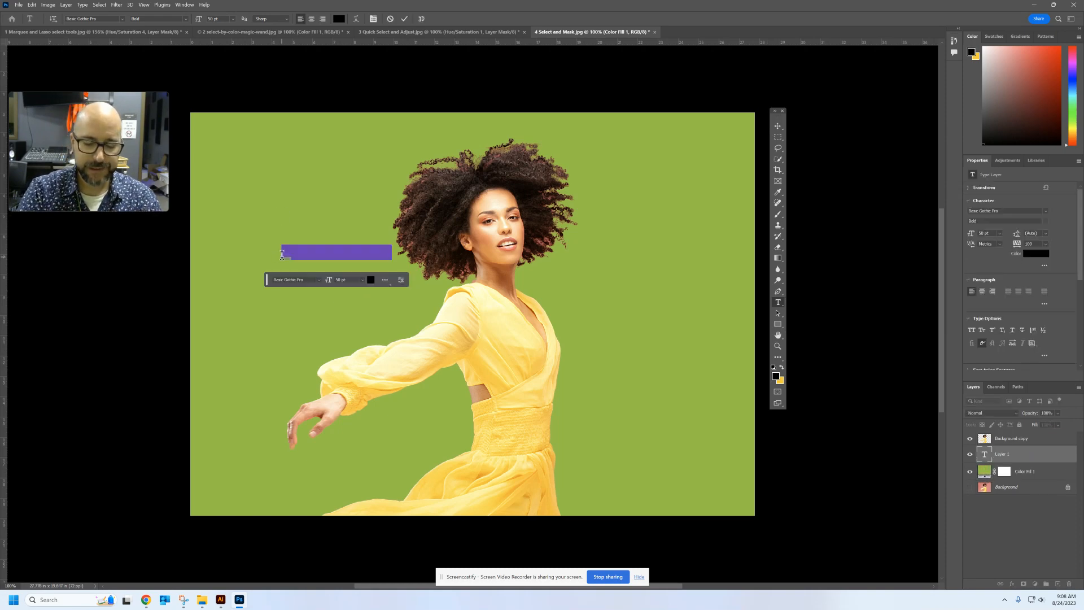
text(FASHION)
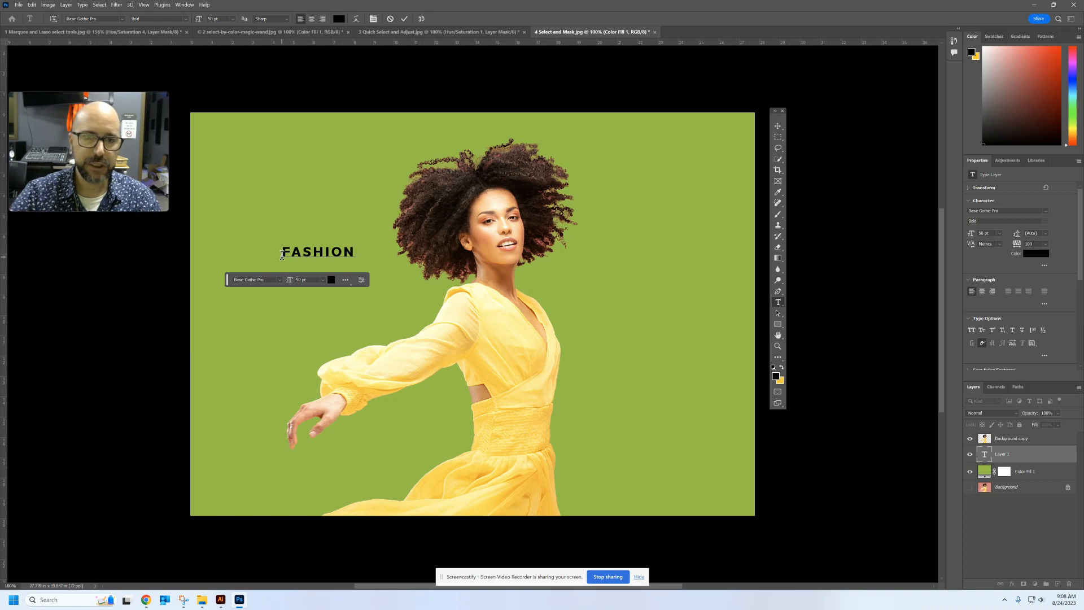
click(778, 127)
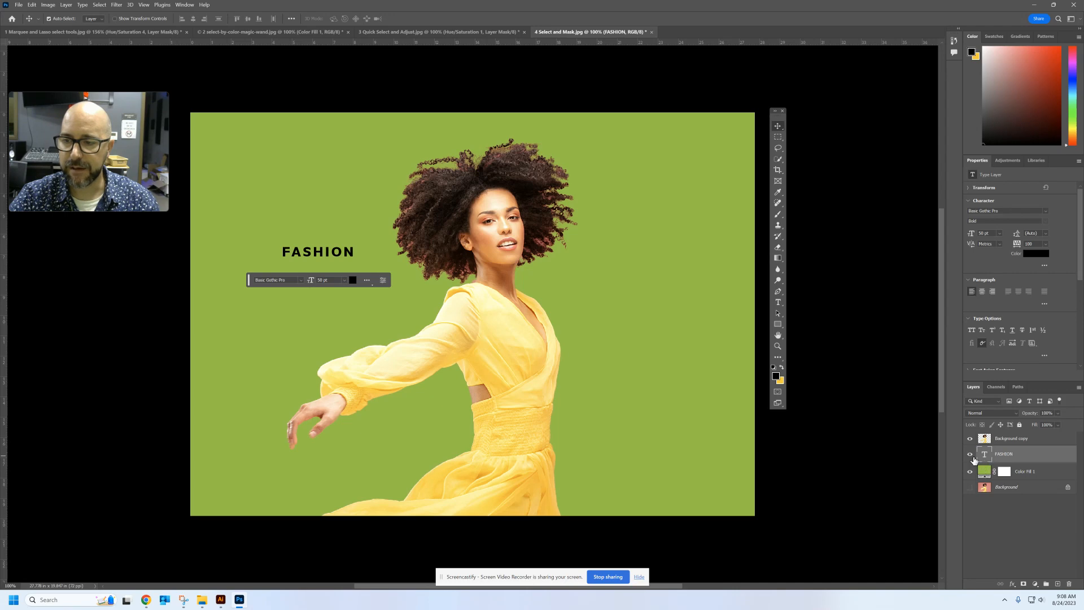
- Set the FASHION text to Bernard MT Condensed at 150 pt
double_click(984, 454)
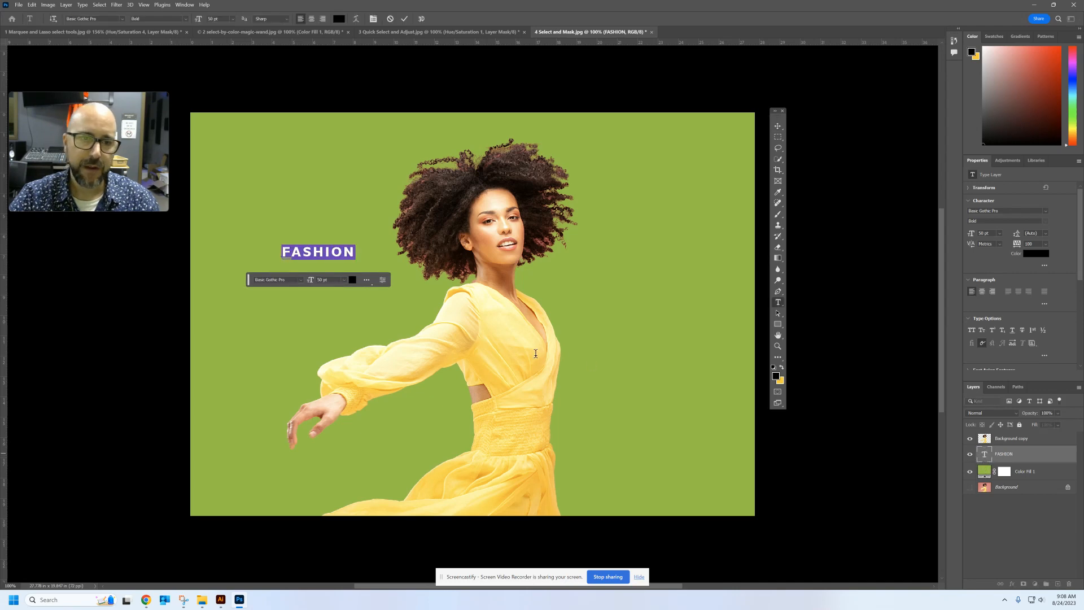
click(300, 282)
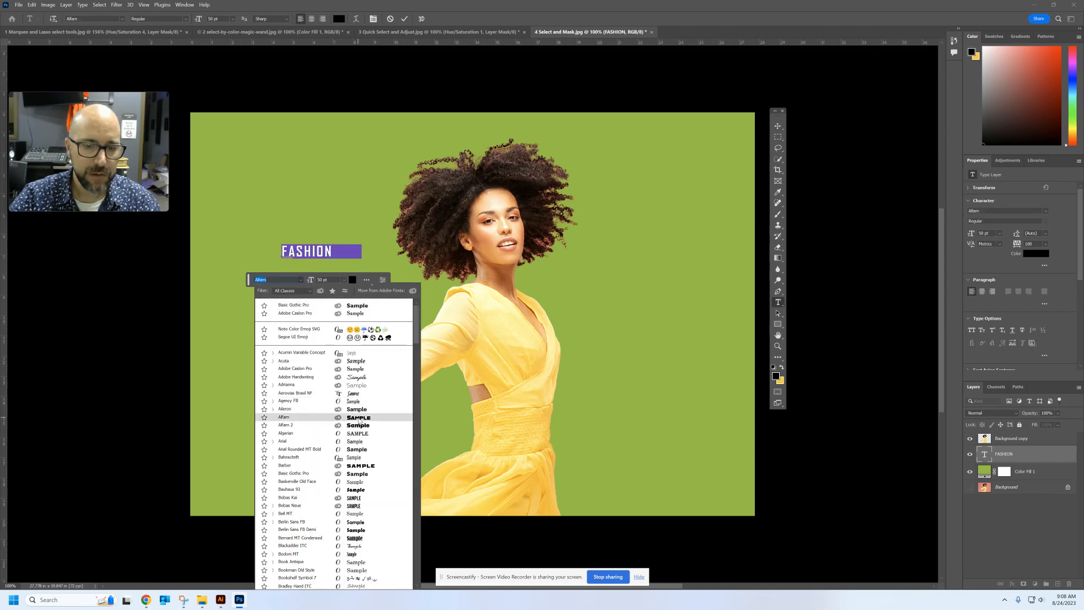
click(352, 538)
click(336, 280)
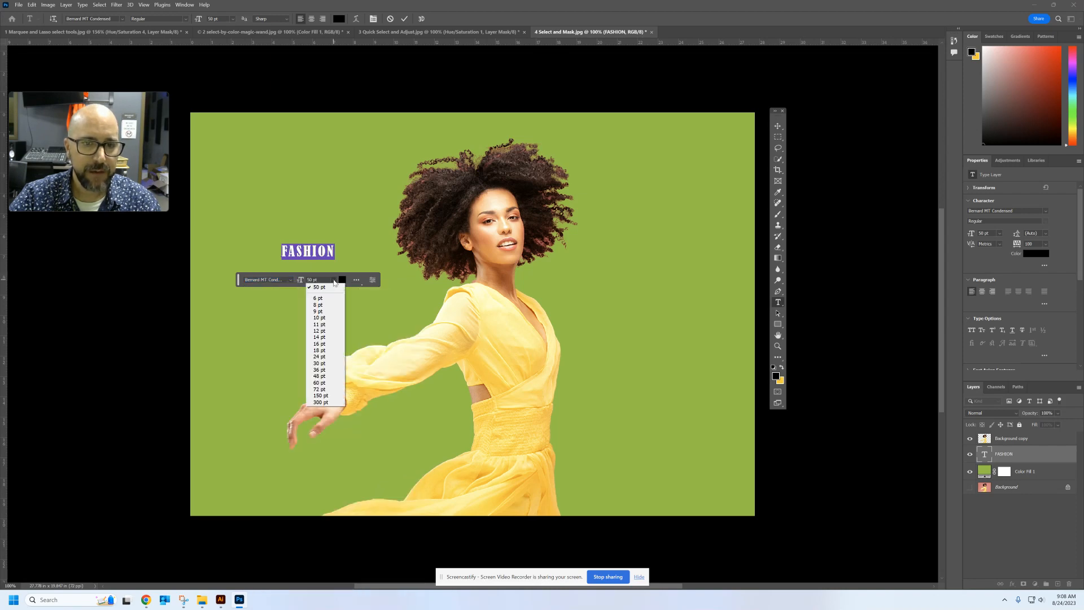
click(323, 395)
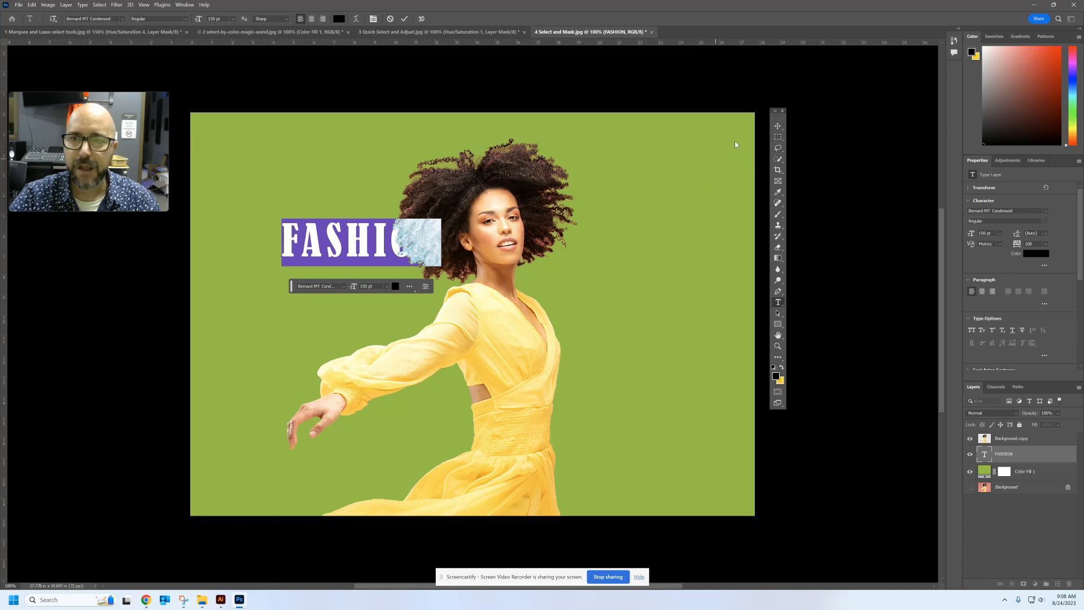
click(778, 128)
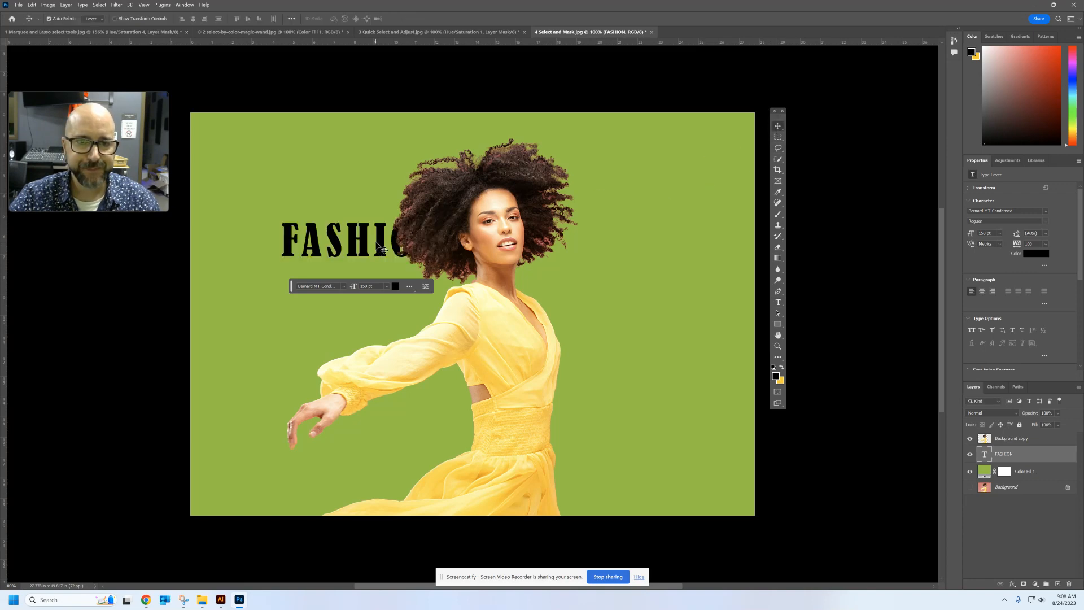
- Scale the FASHION text to about 335% and position it across the canvas behind the woman's head
drag(373, 241, 316, 188)
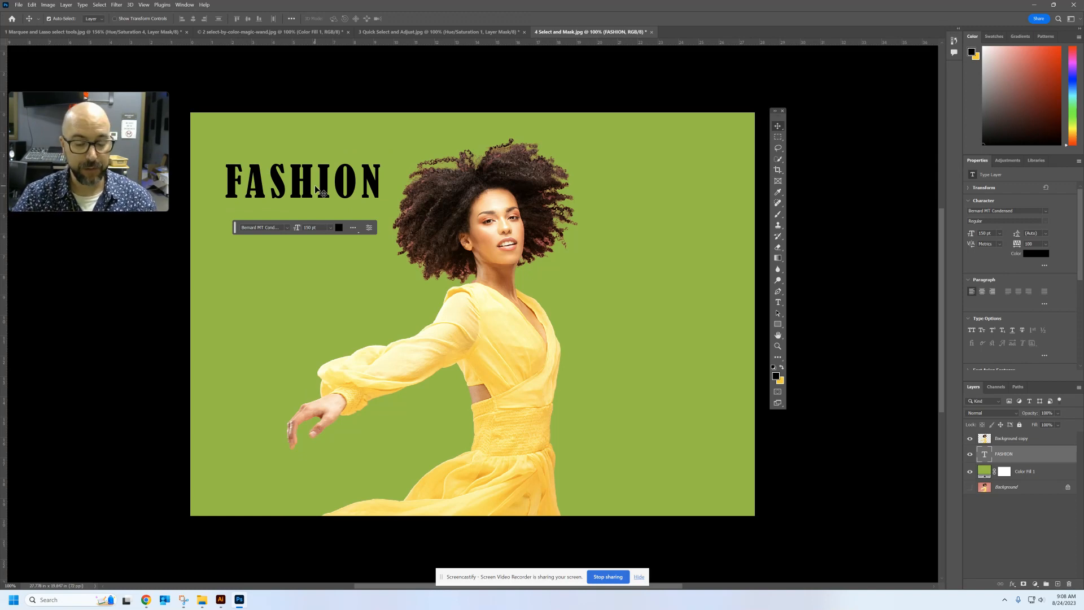
key(ctrl+t)
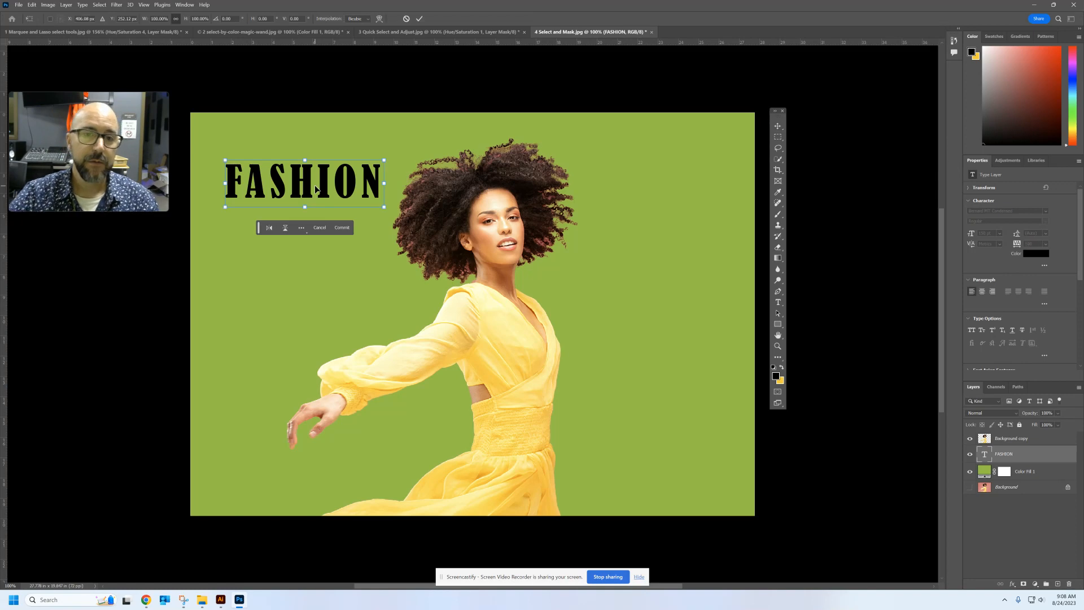
drag(388, 204, 696, 529)
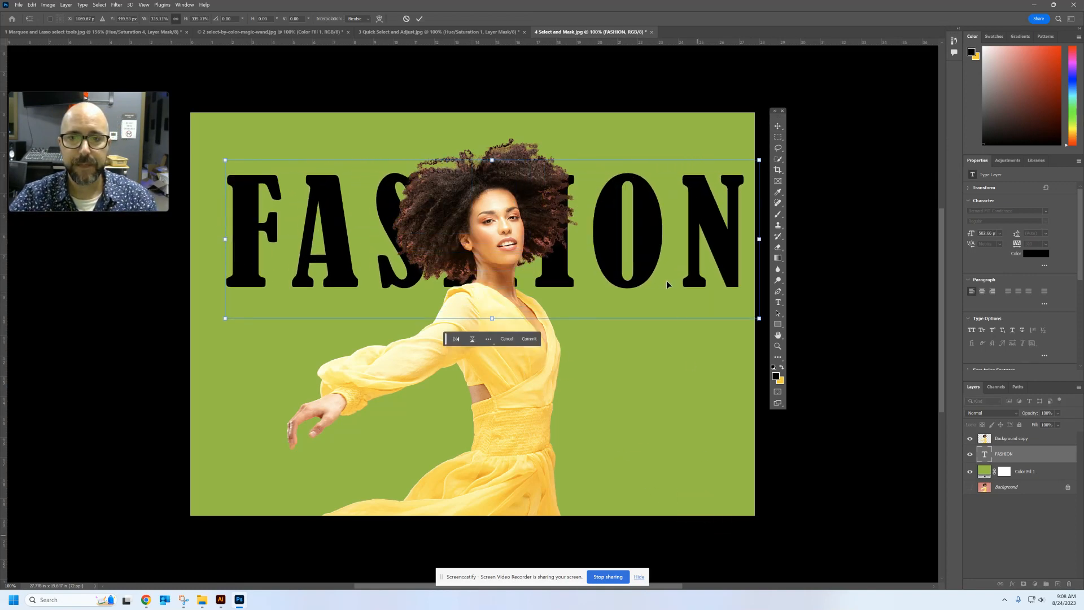
mouse_move(646, 270)
mouse_down()
mouse_move(632, 377)
mouse_move(622, 228)
mouse_move(632, 261)
mouse_up()
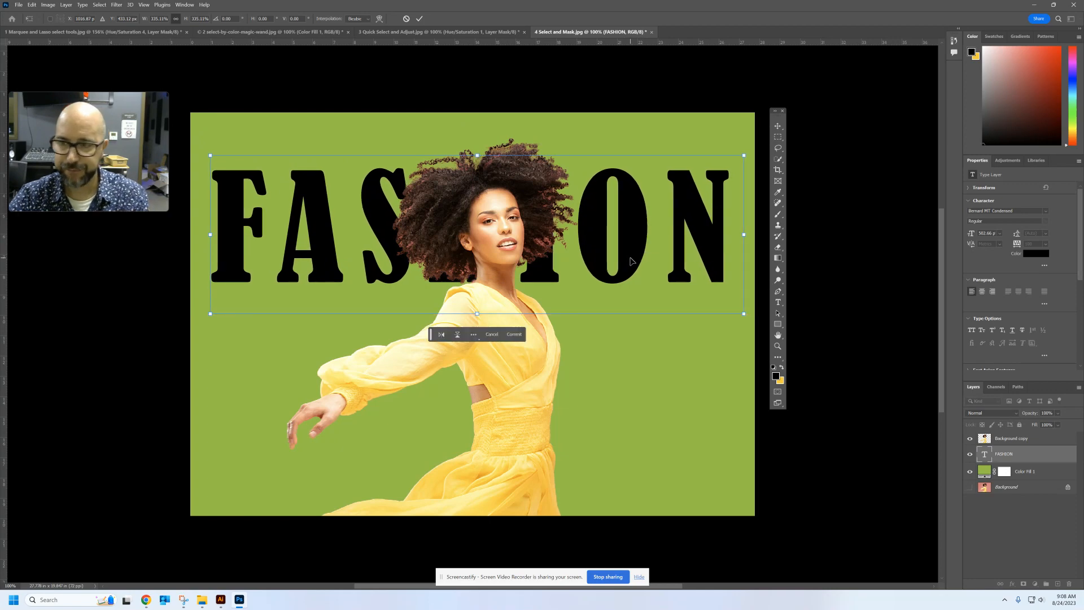
key(Return)
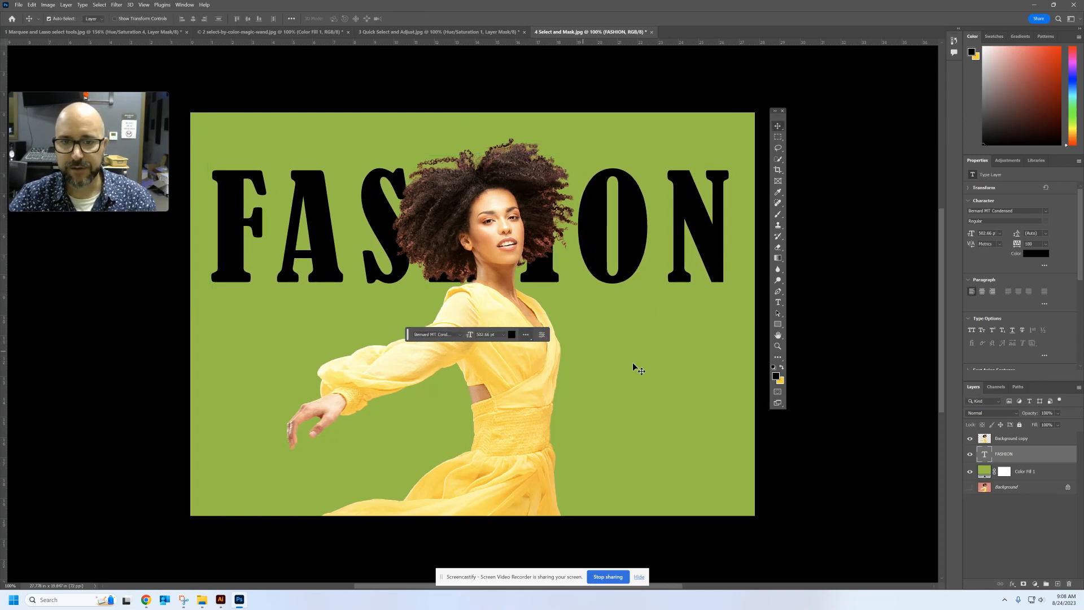
- Recolor the FASHION text white and move it down so it runs behind the woman's face and shoulders
double_click(986, 456)
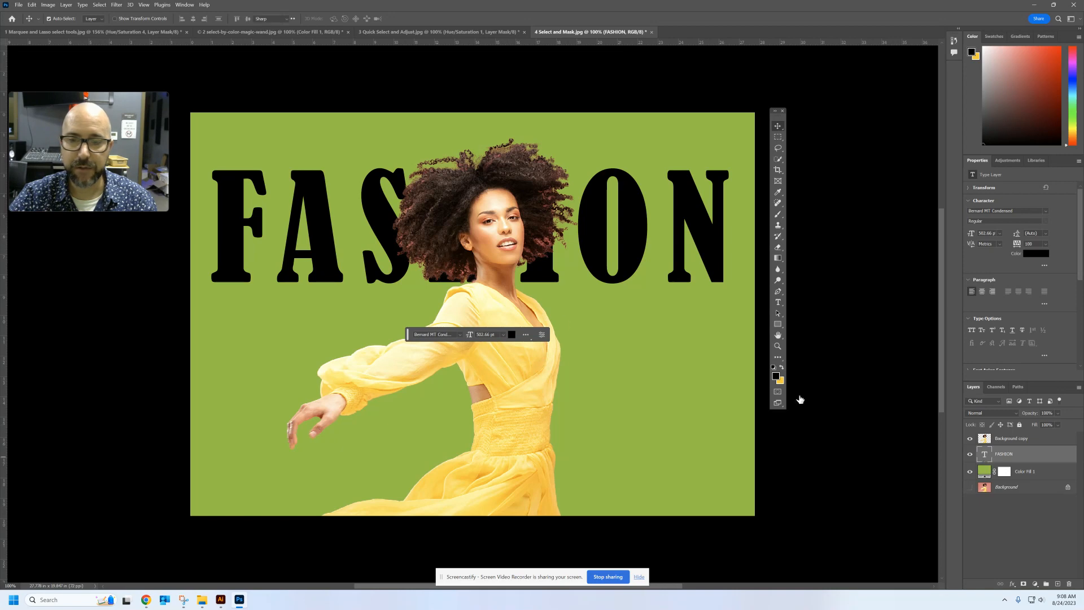
click(511, 333)
drag(450, 190, 428, 150)
click(615, 150)
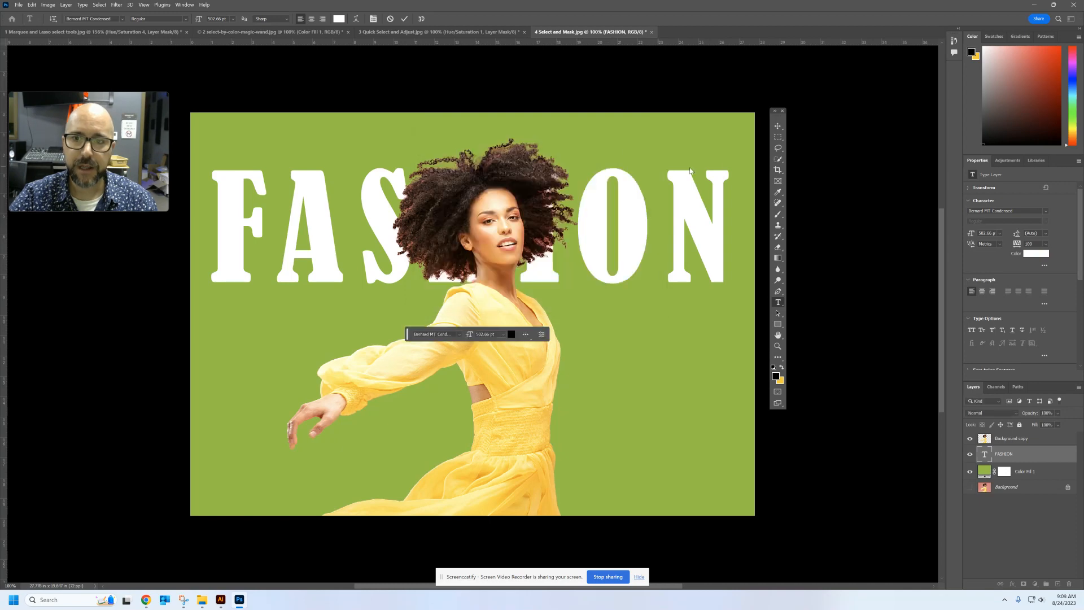
click(777, 126)
drag(596, 268, 603, 327)
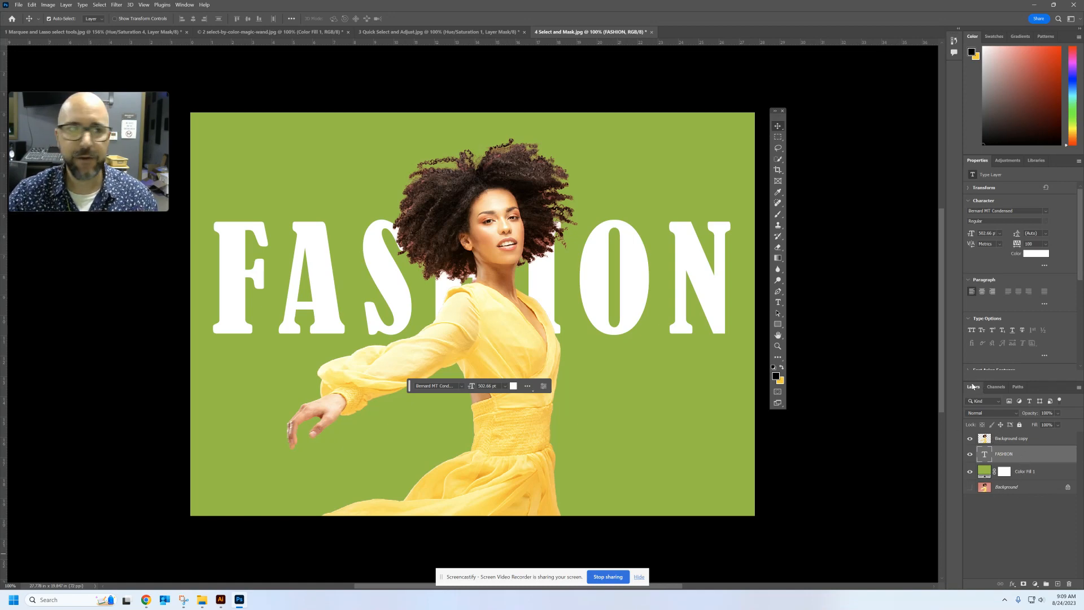
- Quick-export the composition as a PNG to Downloads, adding the author's surname before the file name "4 Select and Mask"
click(20, 5)
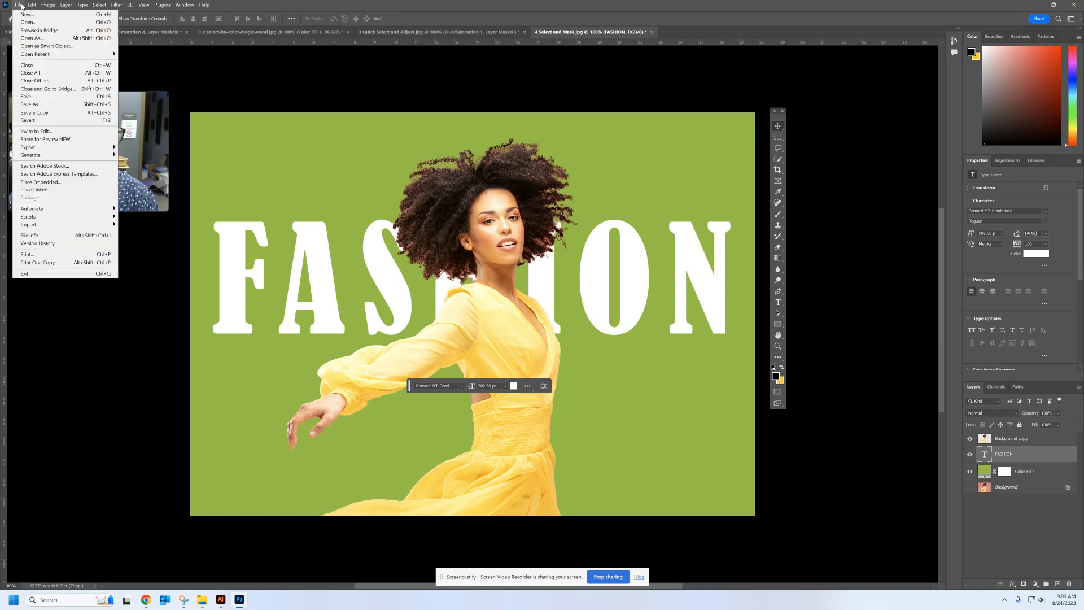
mouse_move(49, 149)
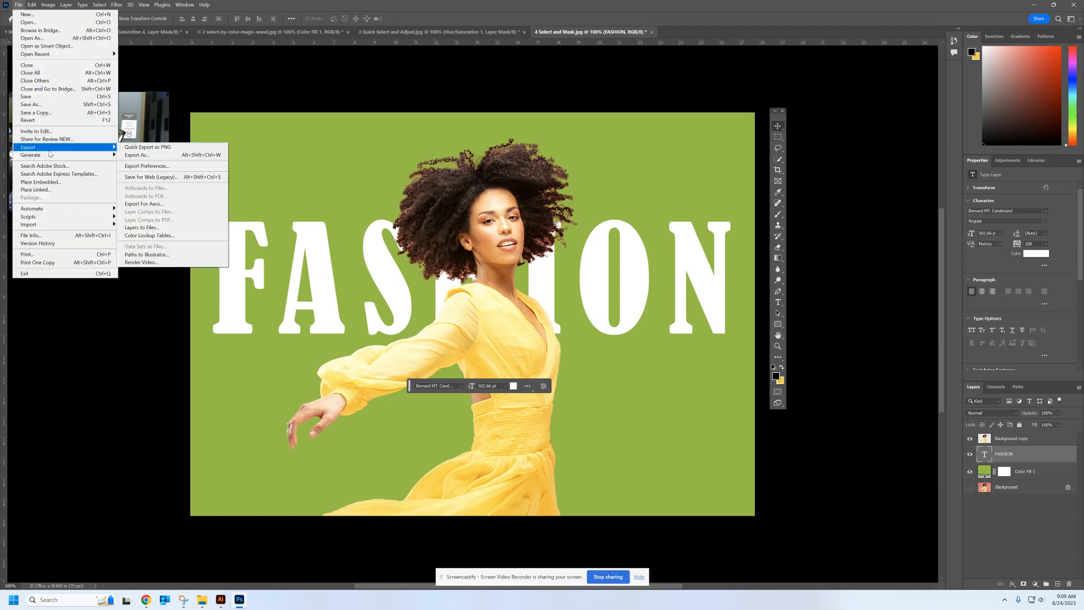
click(156, 149)
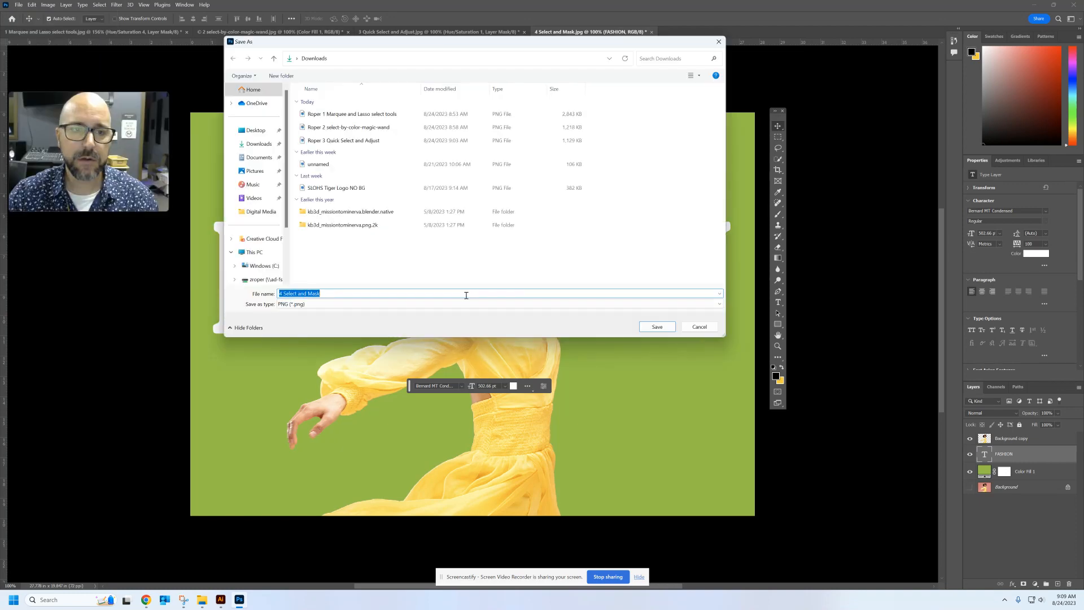
click(280, 294)
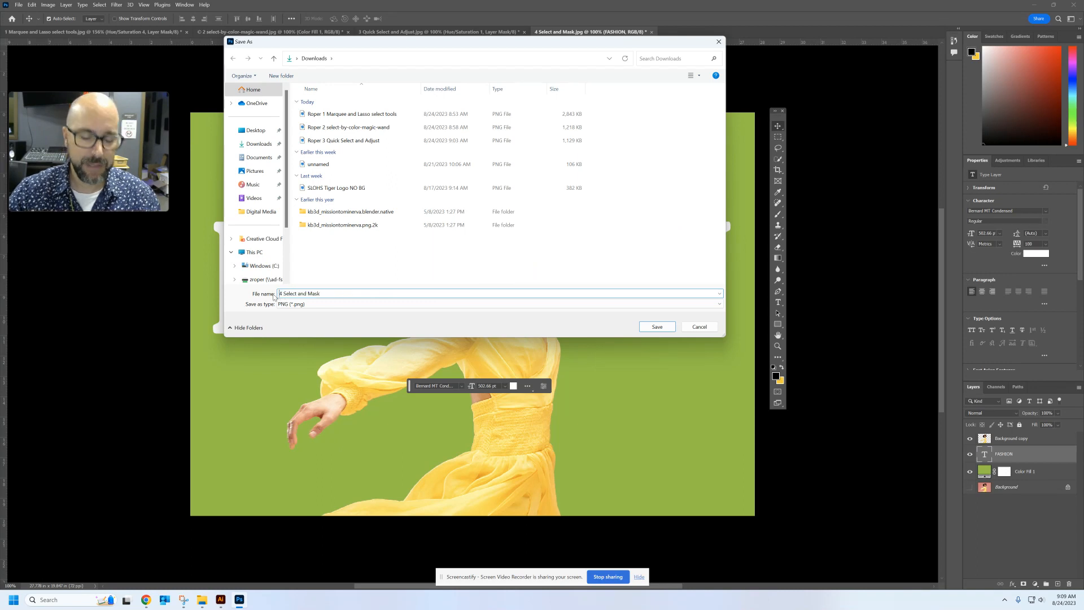
text(Roper)
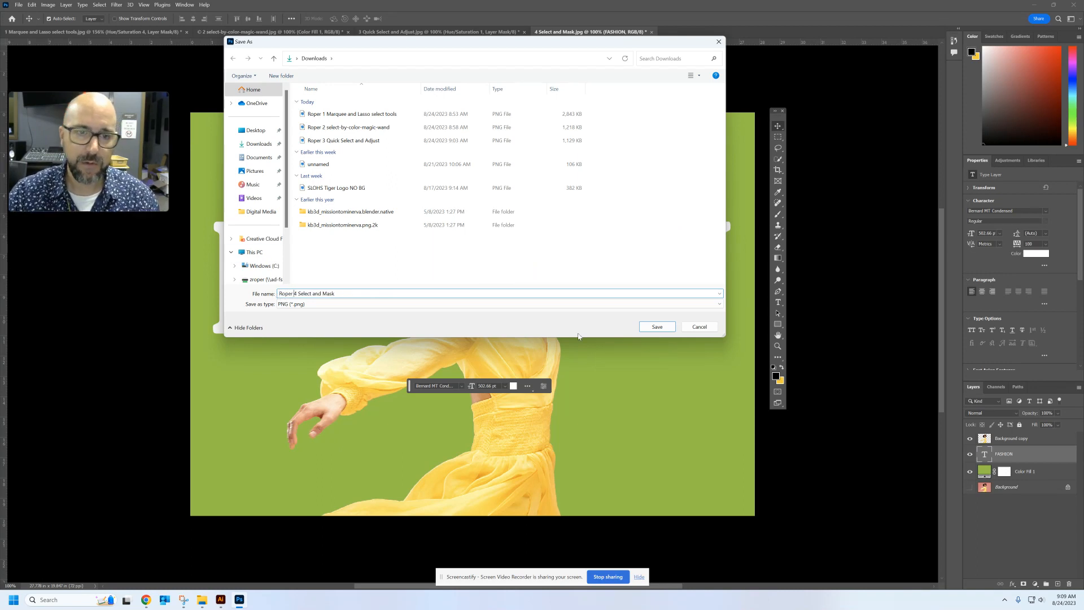
click(670, 326)
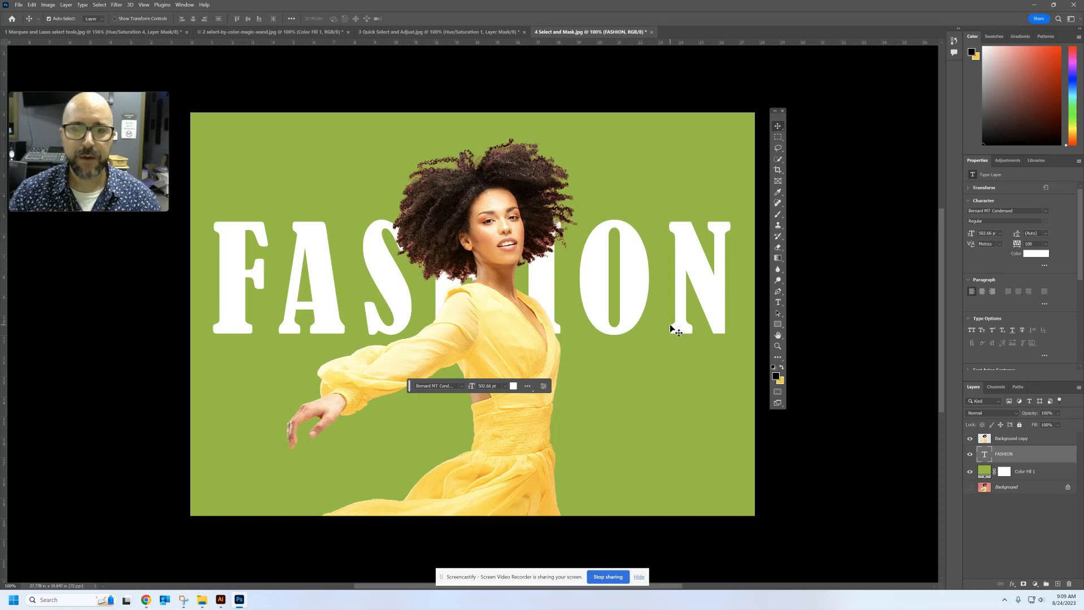